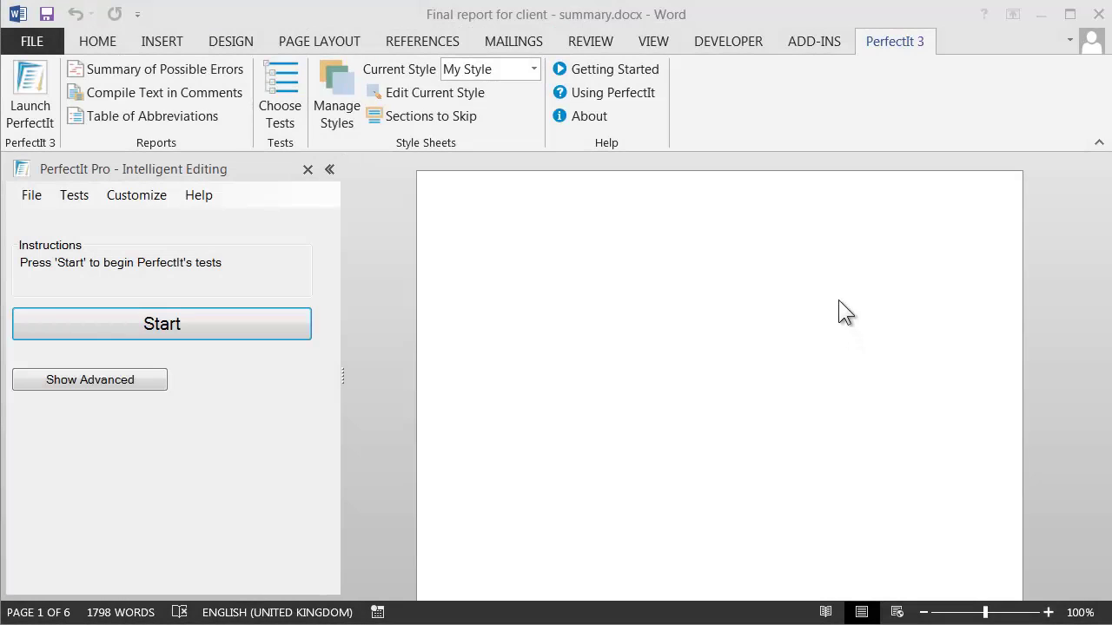
- Switch PerfectIt's current style sheet to US House Style
{"action": "left_click", "coordinate": [535, 71]}
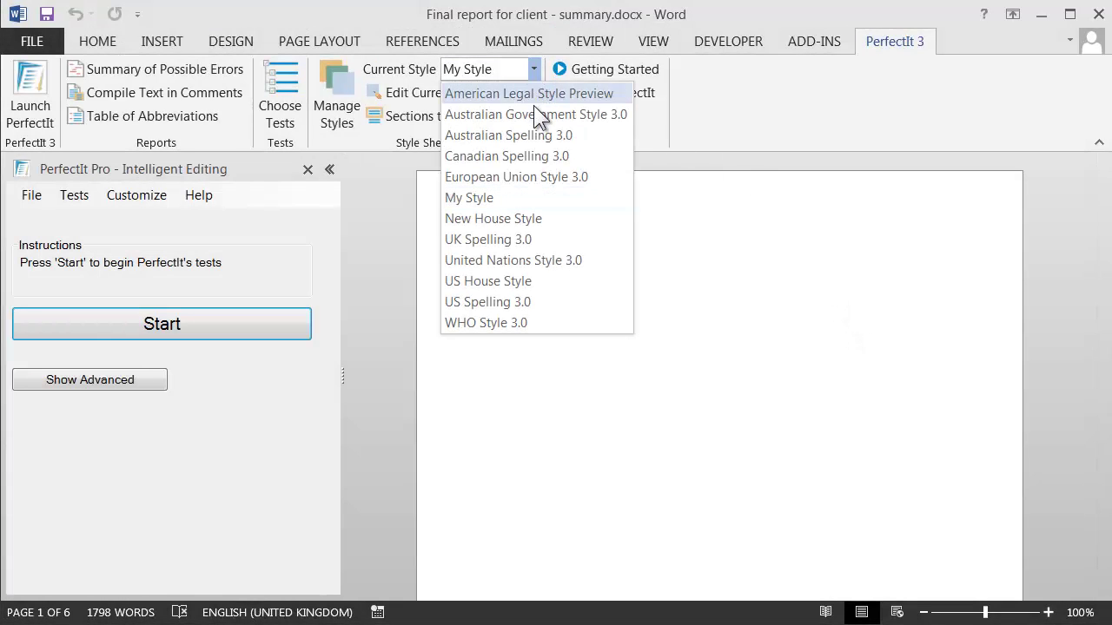
{"action": "left_click", "coordinate": [528, 283]}
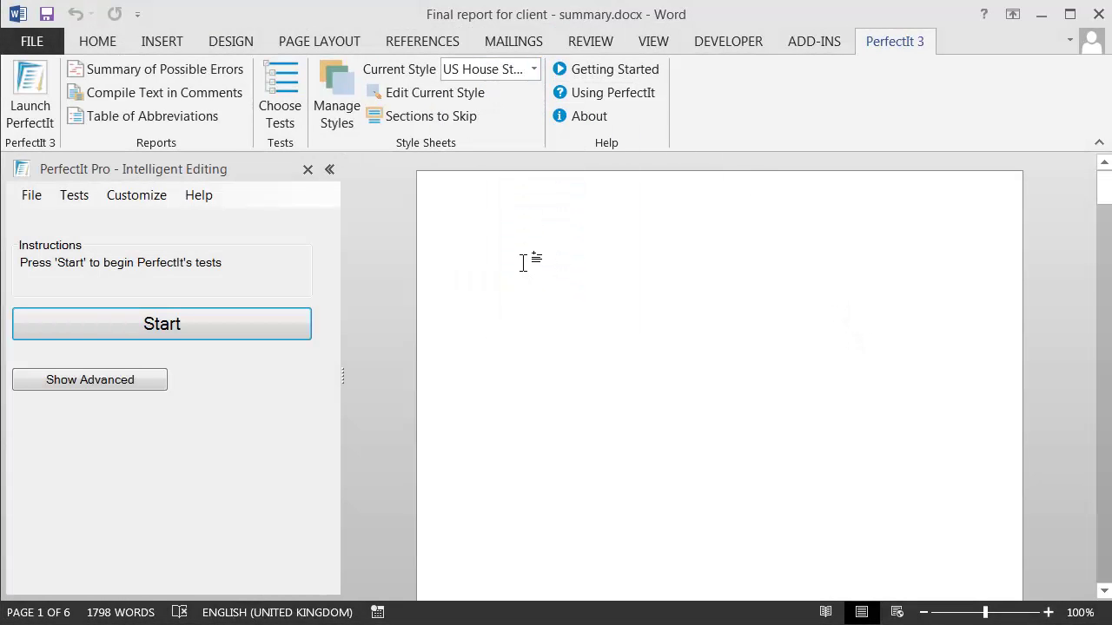
- Edit US House Style and add RETURNTOTHIS as an always-find Comments Left in the Text entry
{"action": "left_click", "coordinate": [436, 93]}
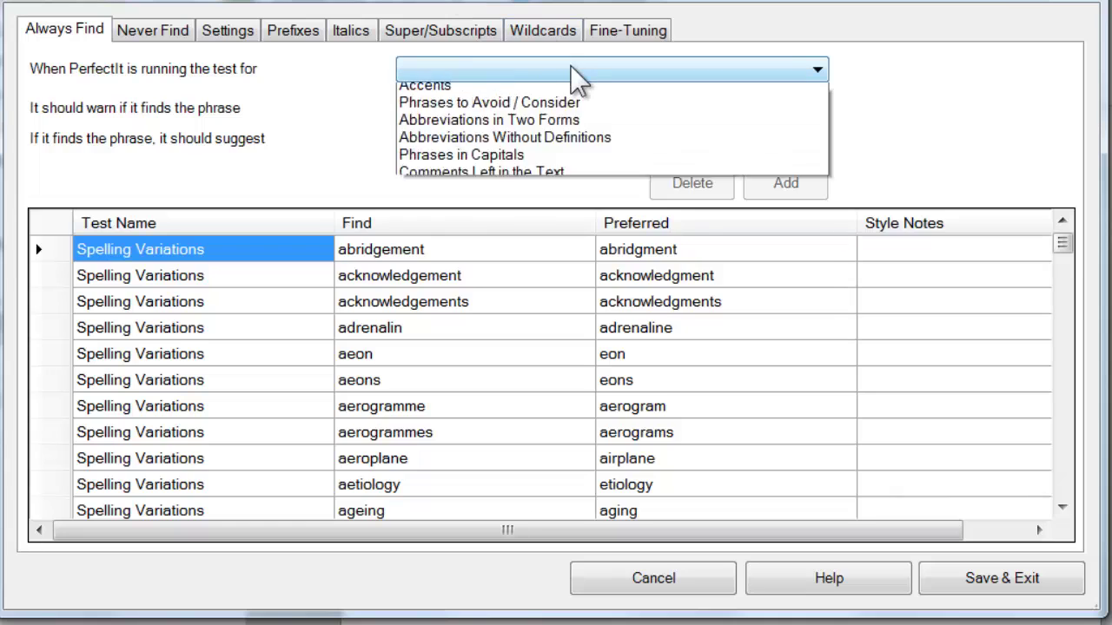
{"action": "left_click", "coordinate": [569, 70]}
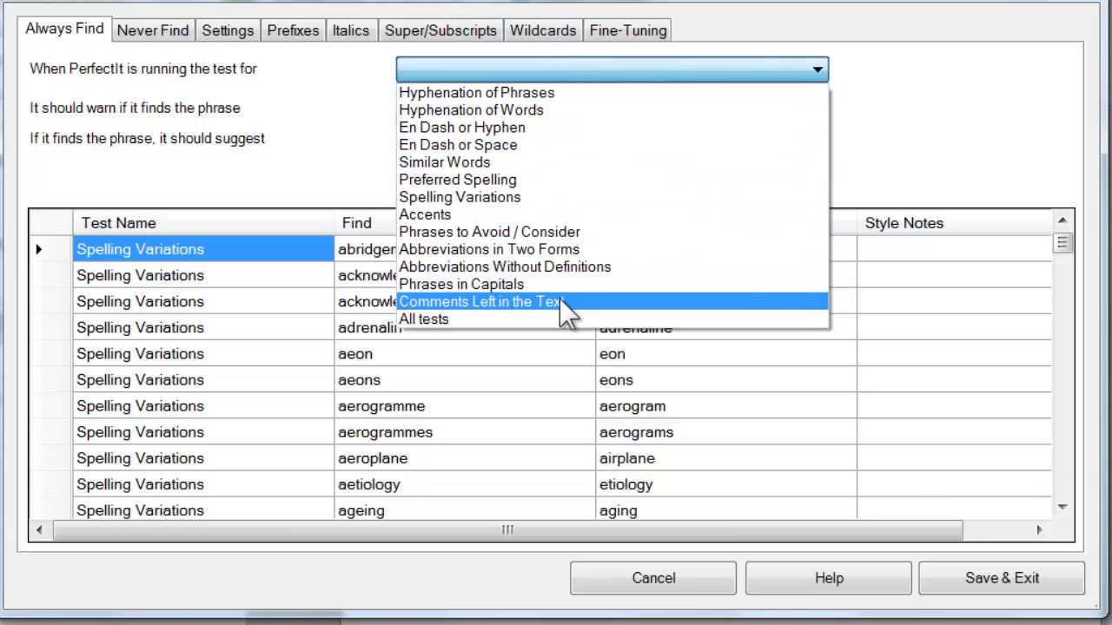
{"action": "left_click", "coordinate": [562, 302]}
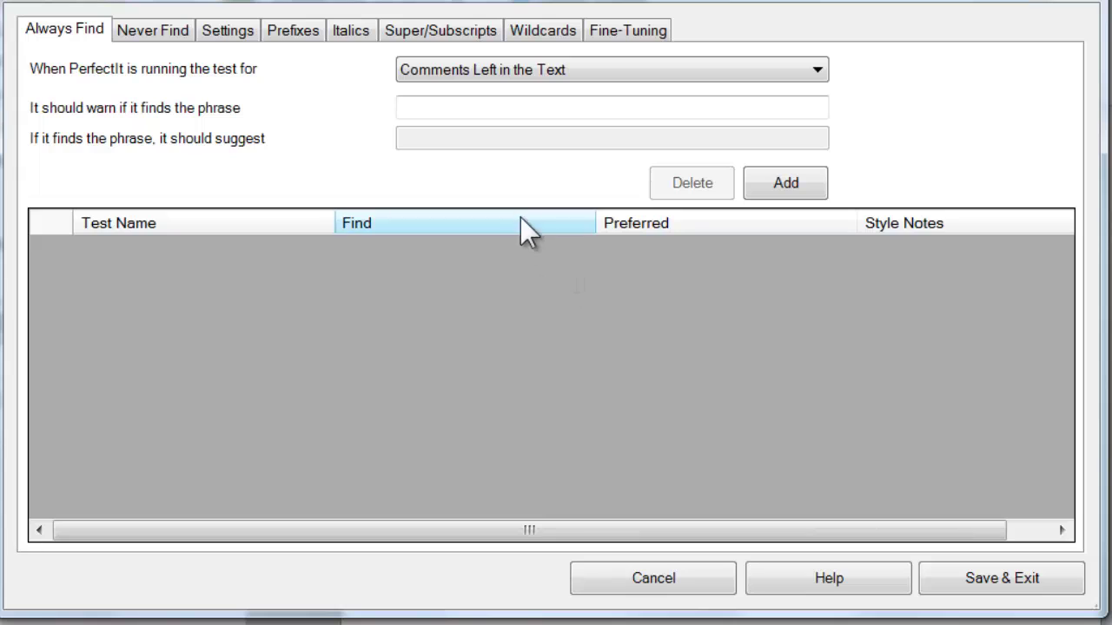
{"action": "left_click", "coordinate": [502, 111]}
{"action": "type", "text": "RETURNTOTHIS"}
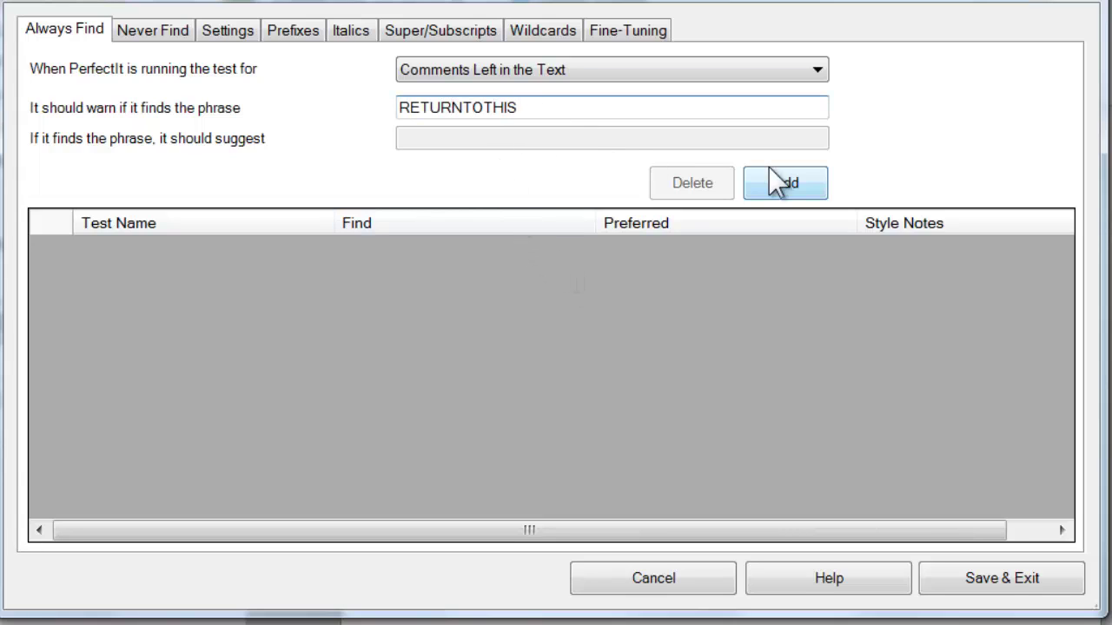
{"action": "left_click", "coordinate": [784, 184]}
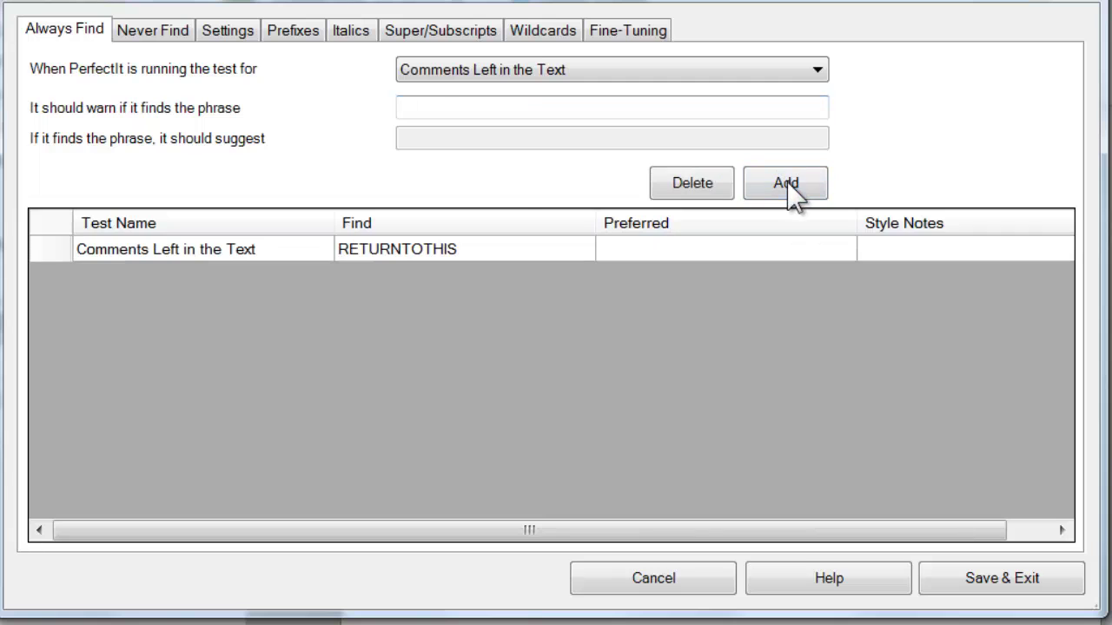
{"action": "left_click", "coordinate": [799, 70]}
- Under Abbreviations in Two Forms, enter LASER as the warned phrase with suggestion laser
{"action": "left_click", "coordinate": [641, 249]}
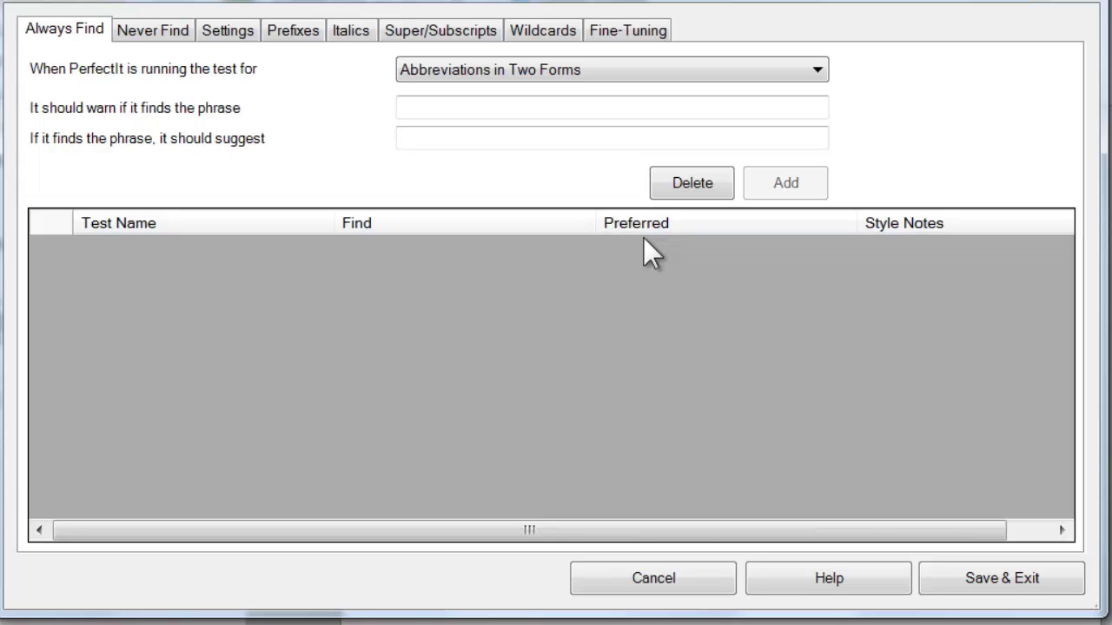
{"action": "left_click", "coordinate": [524, 111]}
{"action": "type", "text": "LASER"}
{"action": "key", "text": "Tab"}
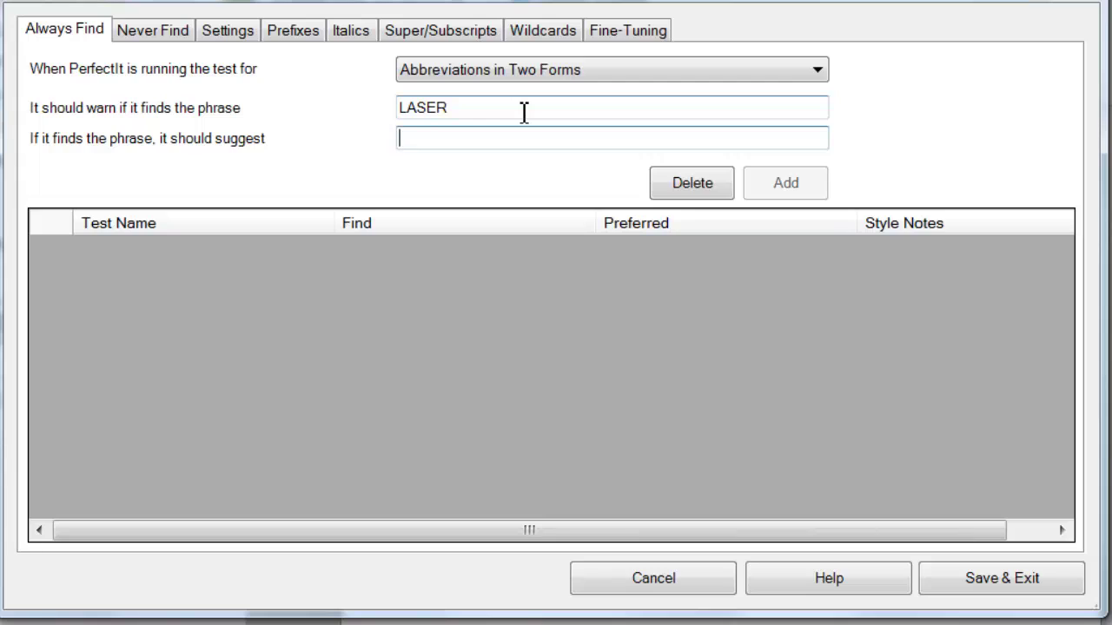
{"action": "type", "text": "laser"}
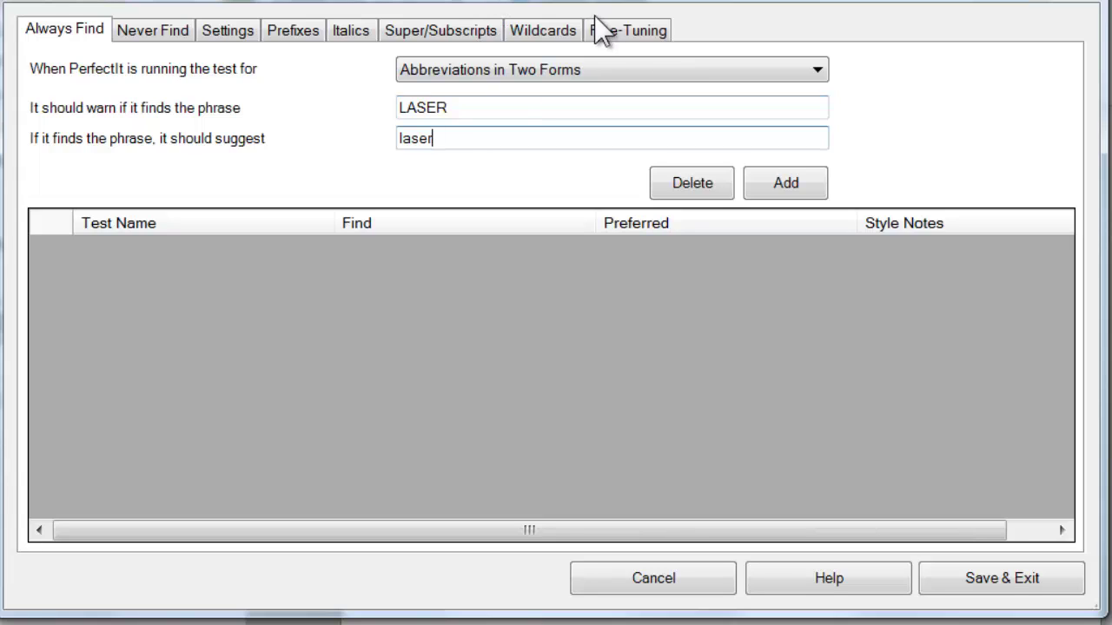
- Add an Abbreviations Without Definitions entry flagging BYOBB, suggesting 'bring your own bottle'
{"action": "left_click", "coordinate": [622, 71]}
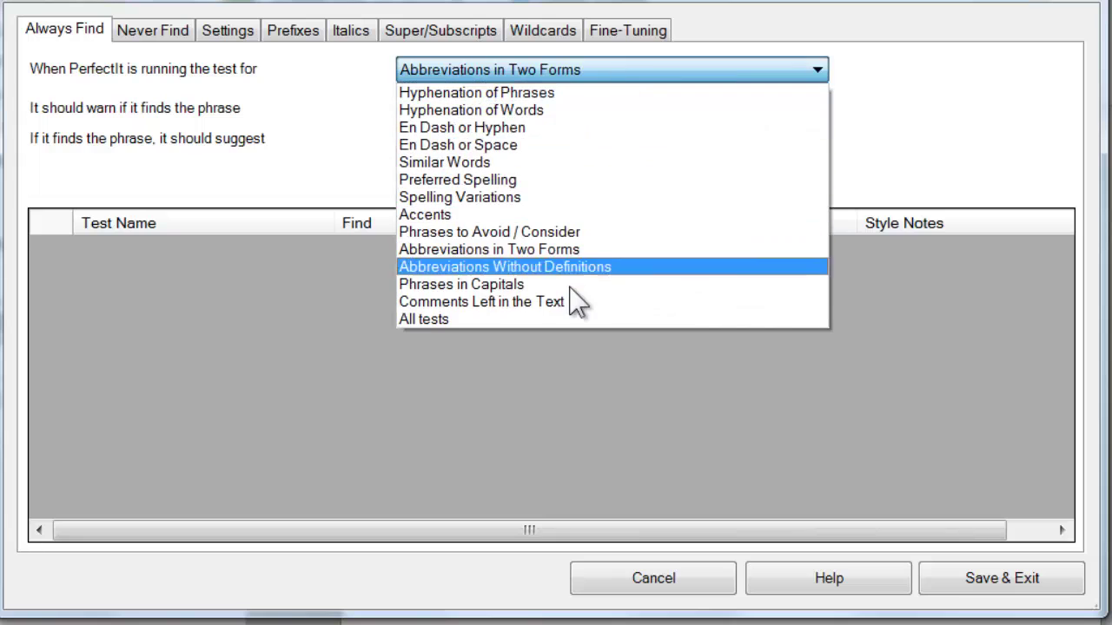
{"action": "left_click", "coordinate": [584, 276]}
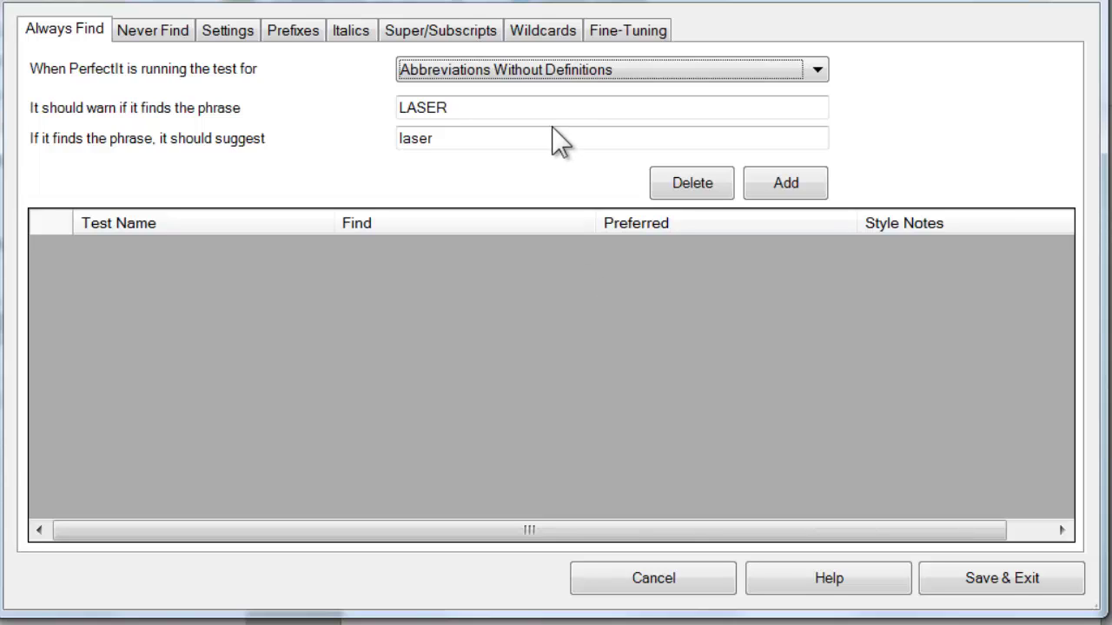
{"action": "left_click_drag", "start_coordinate": [547, 106], "coordinate": [220, 83]}
{"action": "type", "text": "BYOBB"}
{"action": "key", "text": "Tab"}
{"action": "type", "text": "bring your own bottle"}
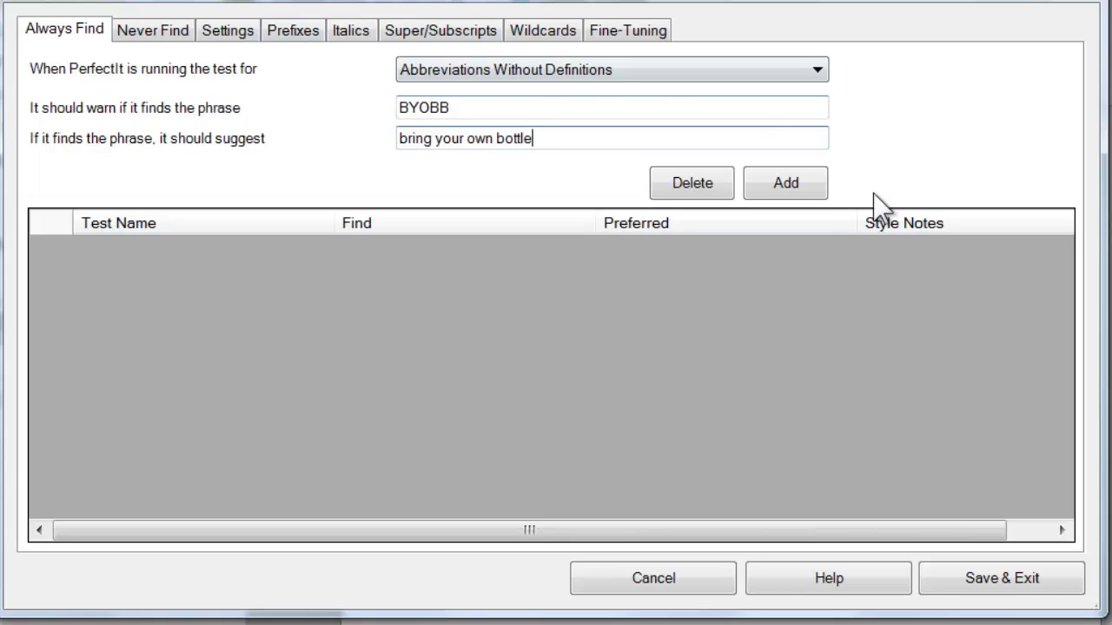
{"action": "left_click", "coordinate": [790, 187]}
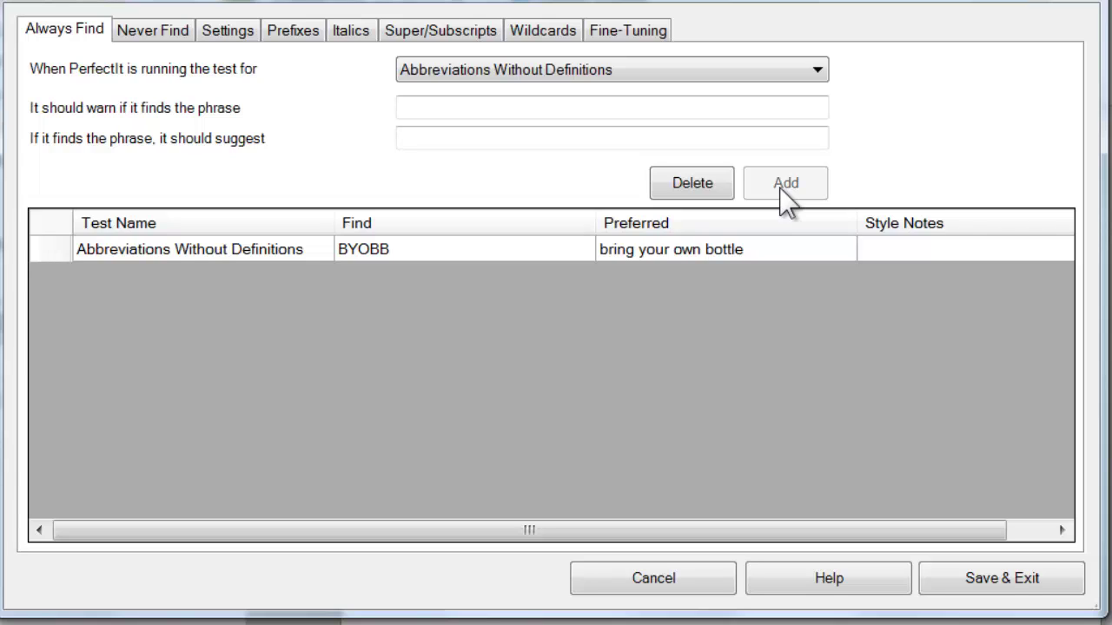
- Add a 4-D entry suggesting 'four dimensional' to Abbreviations Without Definitions
{"action": "left_click", "coordinate": [631, 113]}
{"action": "type", "text": "4-"}
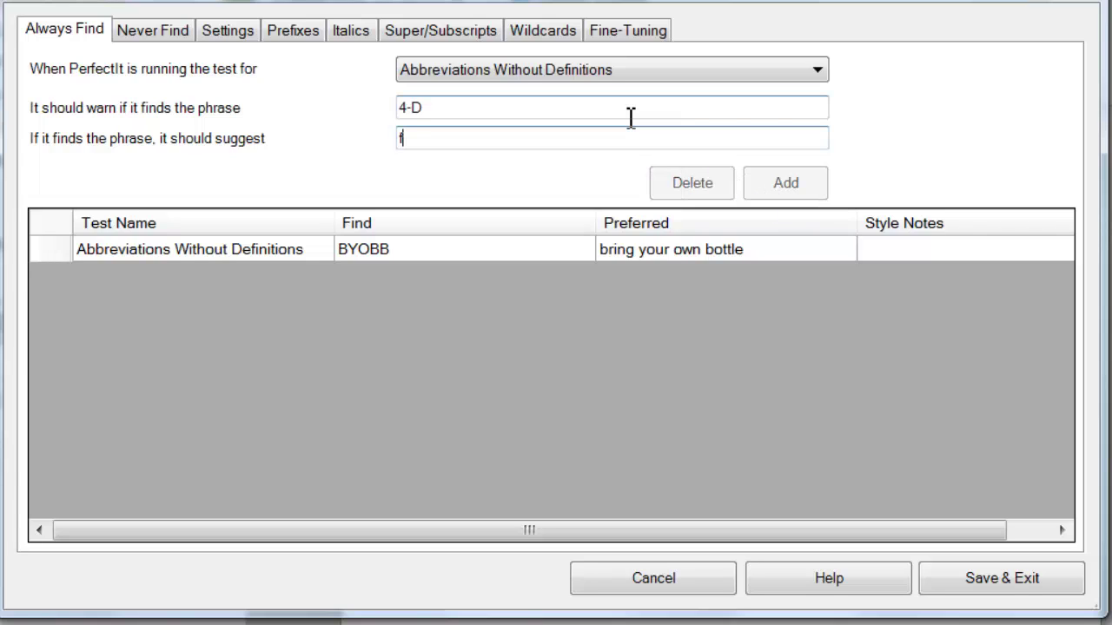
{"action": "type", "text": "D"}
{"action": "key", "text": "Tab"}
{"action": "type", "text": "four dimensional"}
{"action": "left_click", "coordinate": [786, 187]}
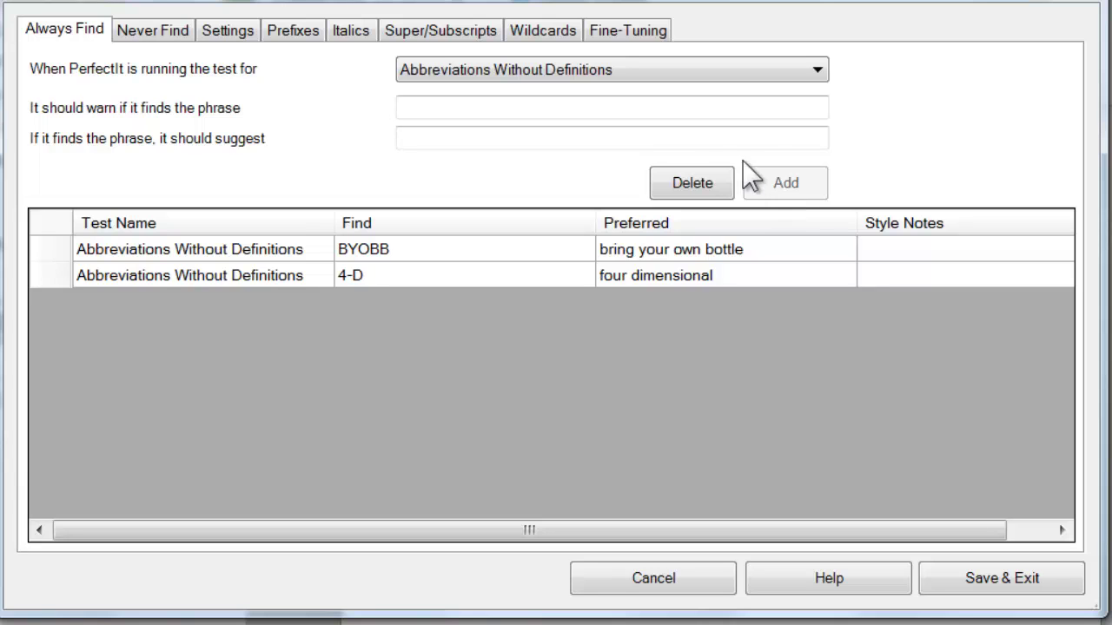
- Add a Preferred Spelling entry flagging 'take down' and suggesting 'takedown'
{"action": "left_click", "coordinate": [706, 75]}
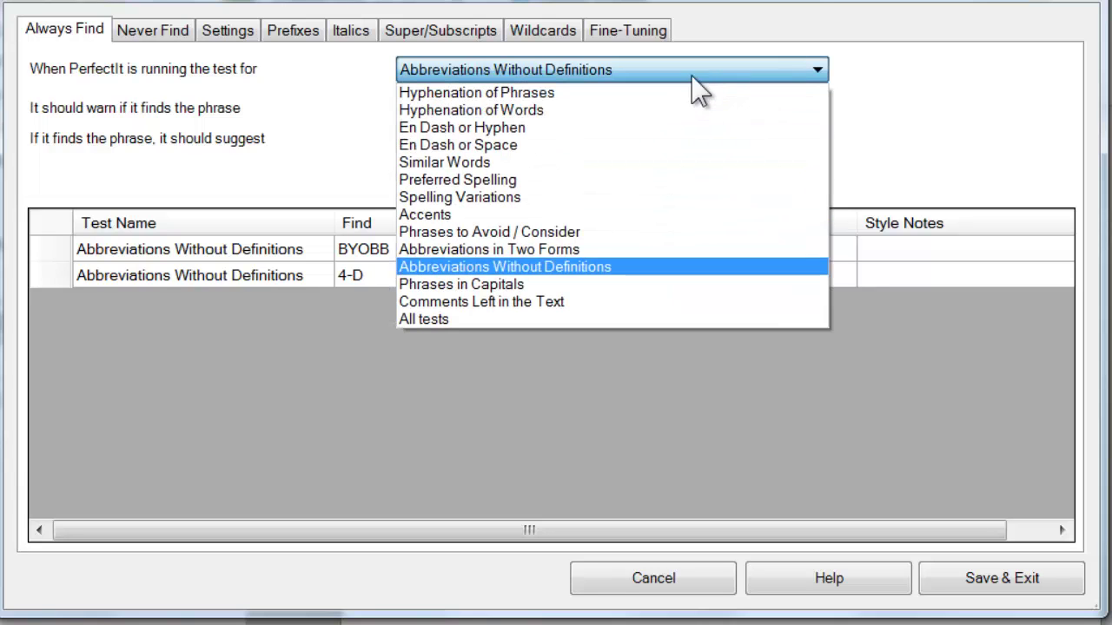
{"action": "left_click", "coordinate": [556, 197]}
{"action": "left_click", "coordinate": [647, 74]}
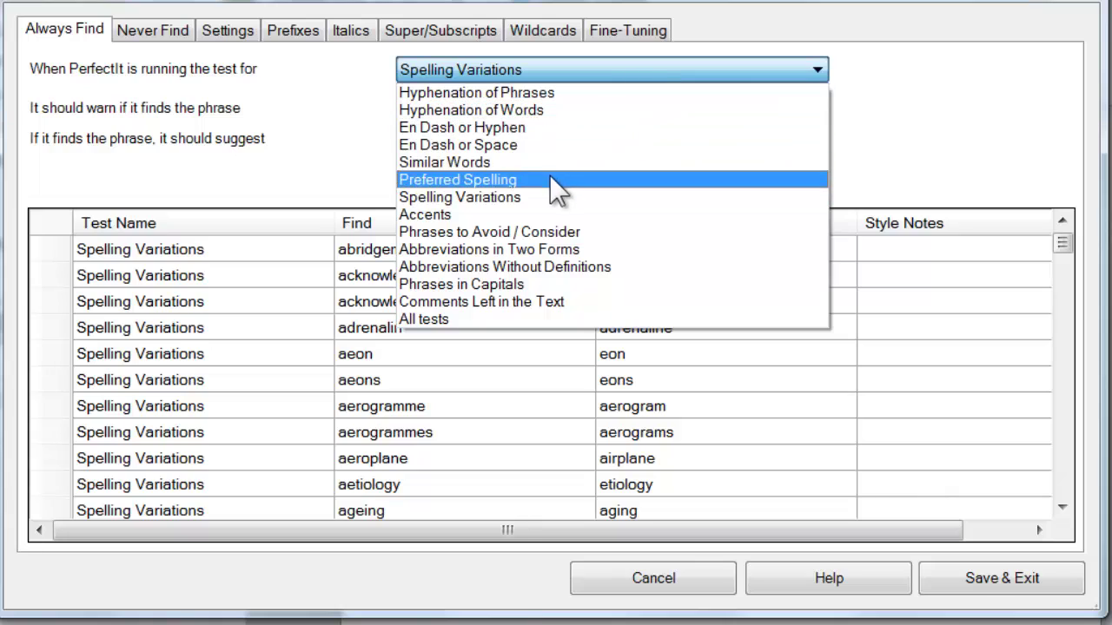
{"action": "left_click", "coordinate": [547, 180]}
{"action": "left_click", "coordinate": [512, 107]}
{"action": "type", "text": "take down"}
{"action": "key", "text": "Tab"}
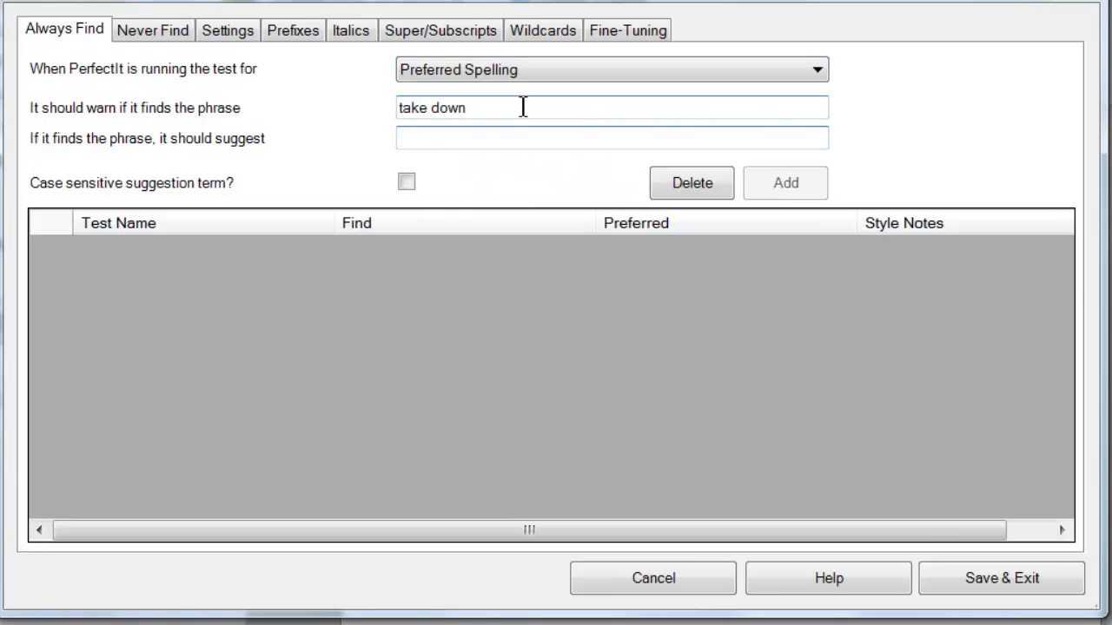
{"action": "type", "text": "takedown"}
{"action": "left_click", "coordinate": [797, 191]}
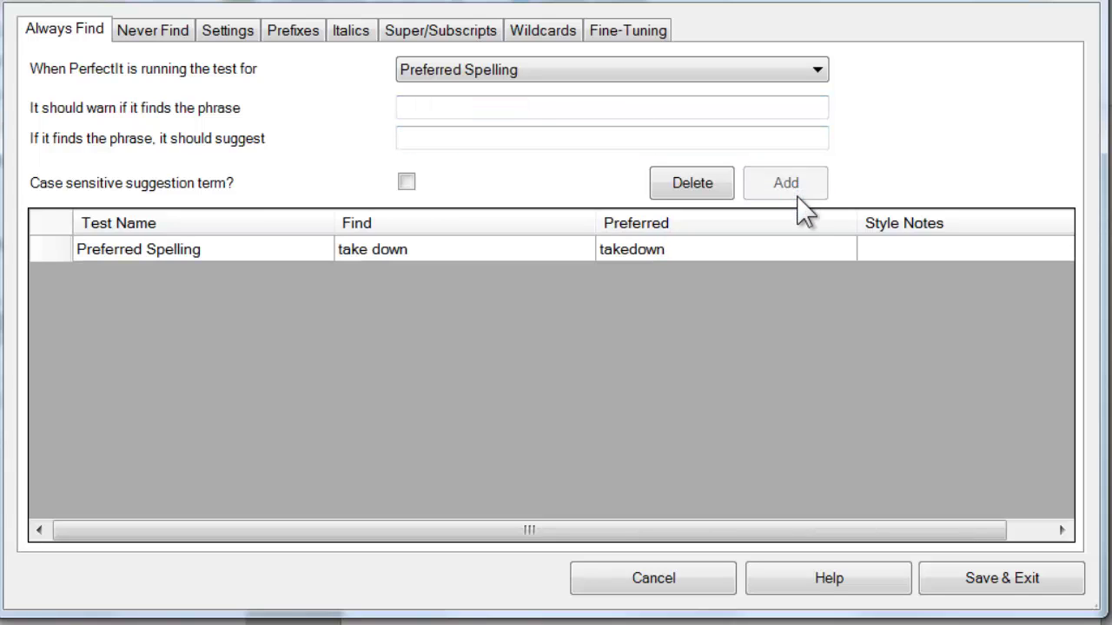
{"action": "left_click", "coordinate": [884, 246]}
- Write the style note 'Except for "I take down", "you take down", … "can take down"'
{"action": "left_click", "coordinate": [873, 250]}
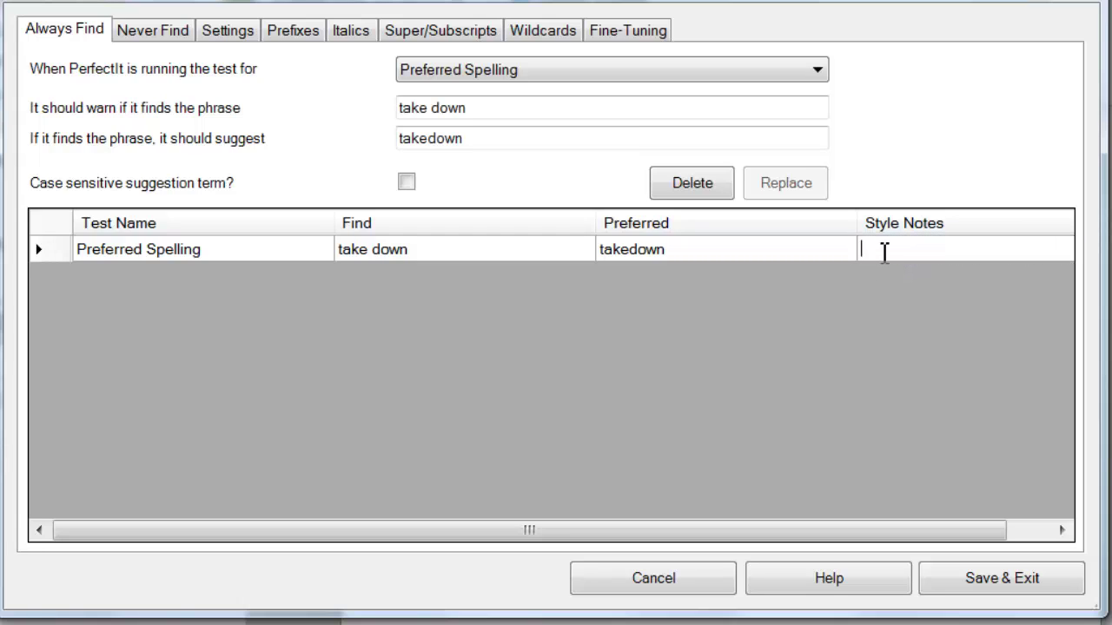
{"action": "type", "text": "Except for"}
{"action": "type", "text": " \"I take down\", \"you take"}
{"action": "left_click_drag", "start_coordinate": [990, 526], "coordinate": [1034, 528]}
{"action": "type", "text": "down"}
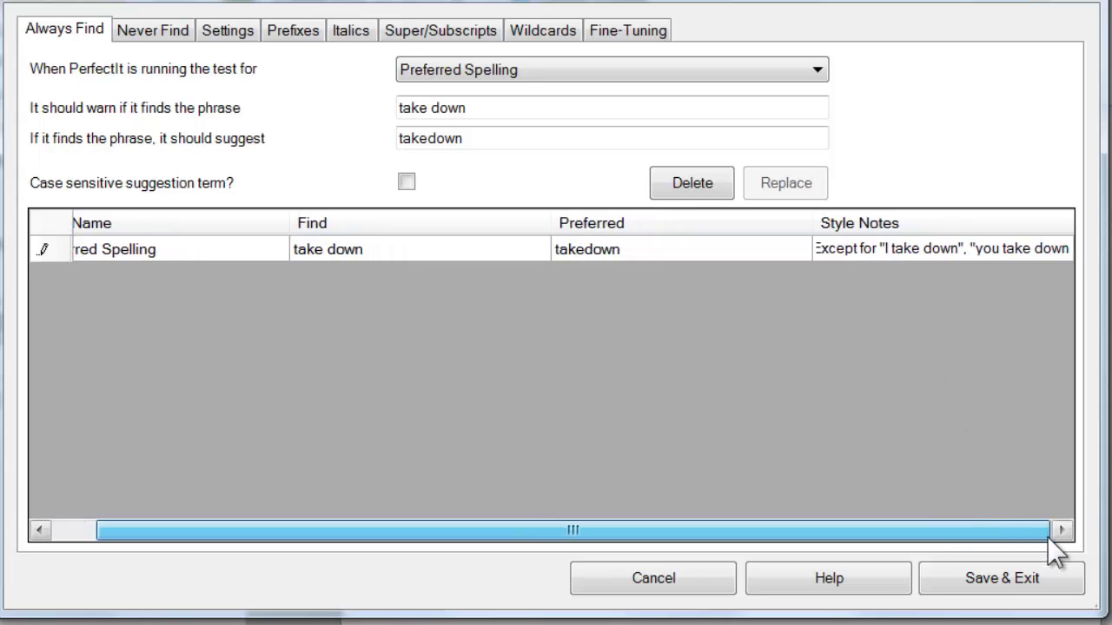
{"action": "type", "text": "\", \"we take down\", \"they take down\", \"will take down\", "}
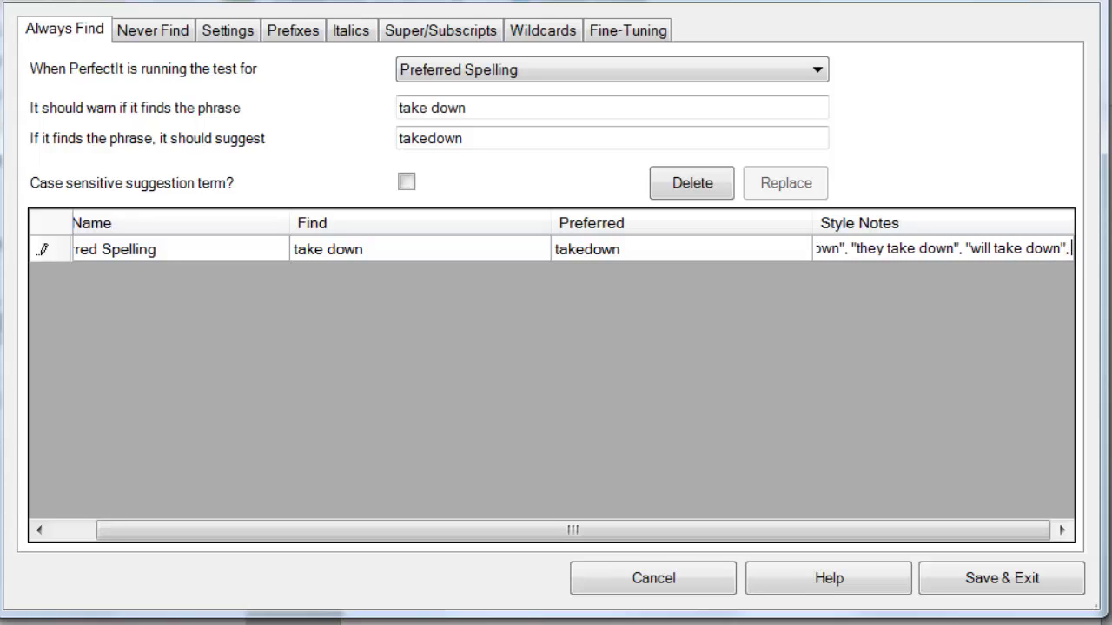
{"action": "type", "text": "\"can take down\""}
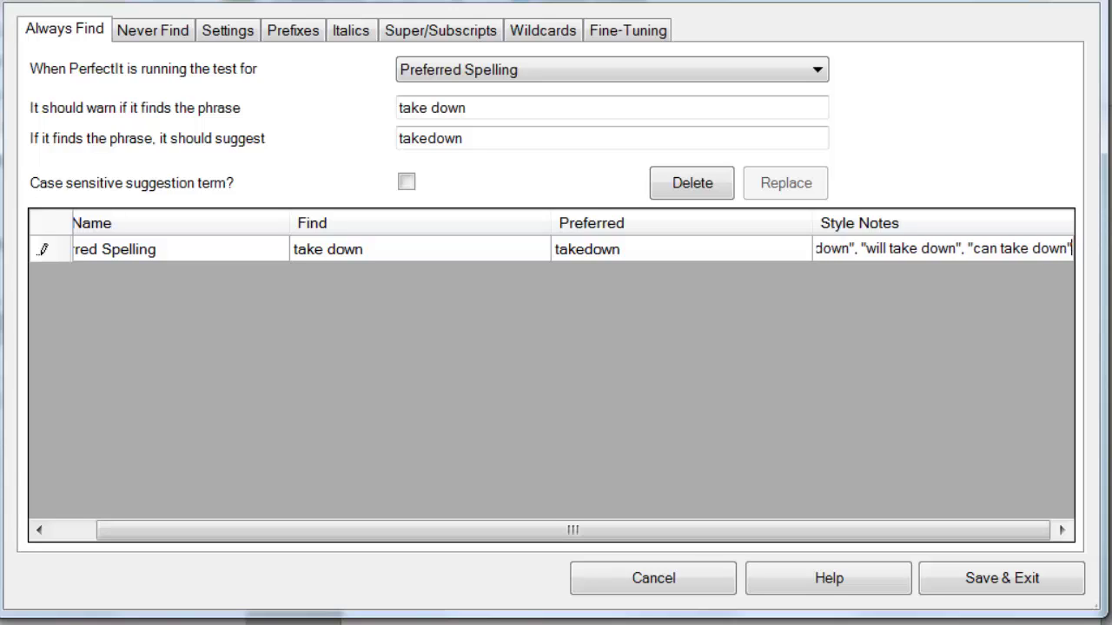